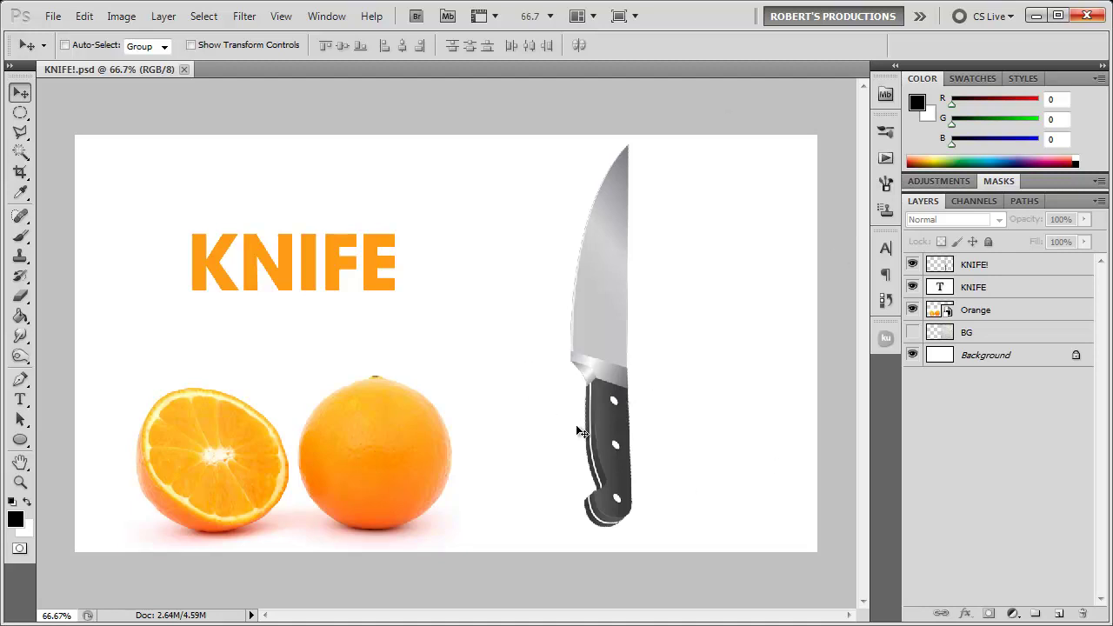
Hide the background layer so the knife is visible on its own
drag(912, 286, 911, 356)
drag(912, 310, 912, 286)
click(912, 355)
Duplicate the KNIFE! layer and skew the copy flat along the ground as a shadow shape
click(1030, 267)
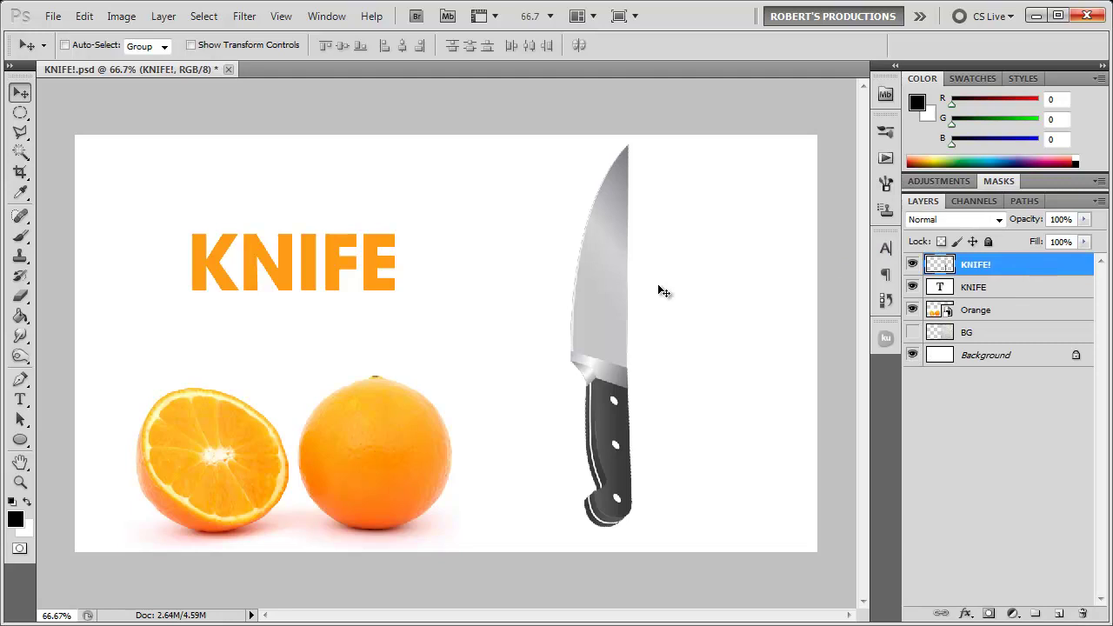
key(ctrl+j)
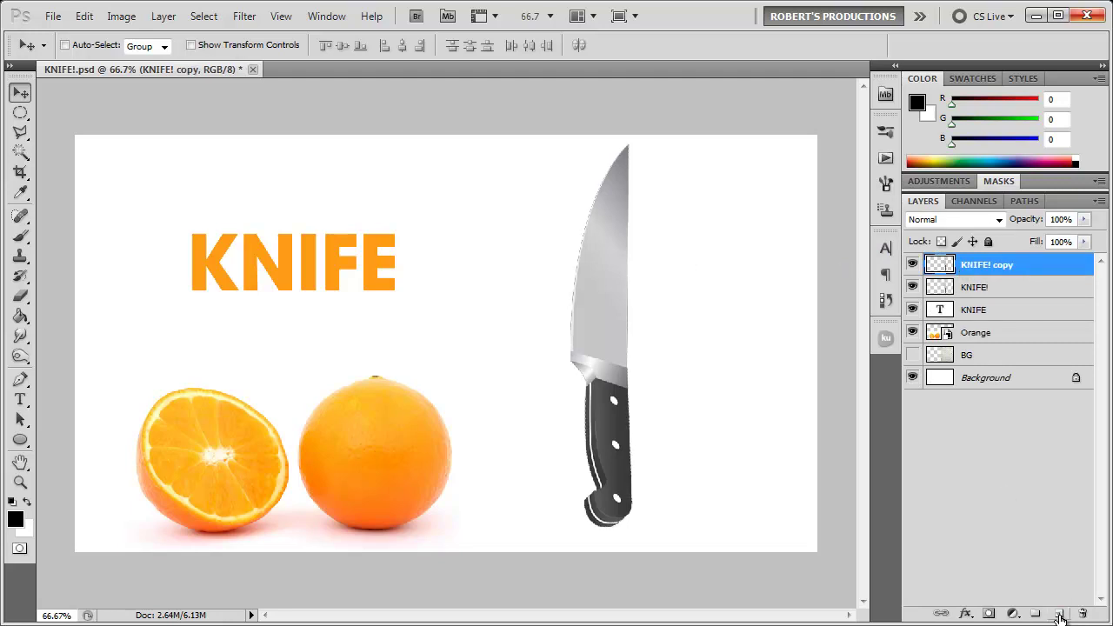
click(85, 19)
click(142, 326)
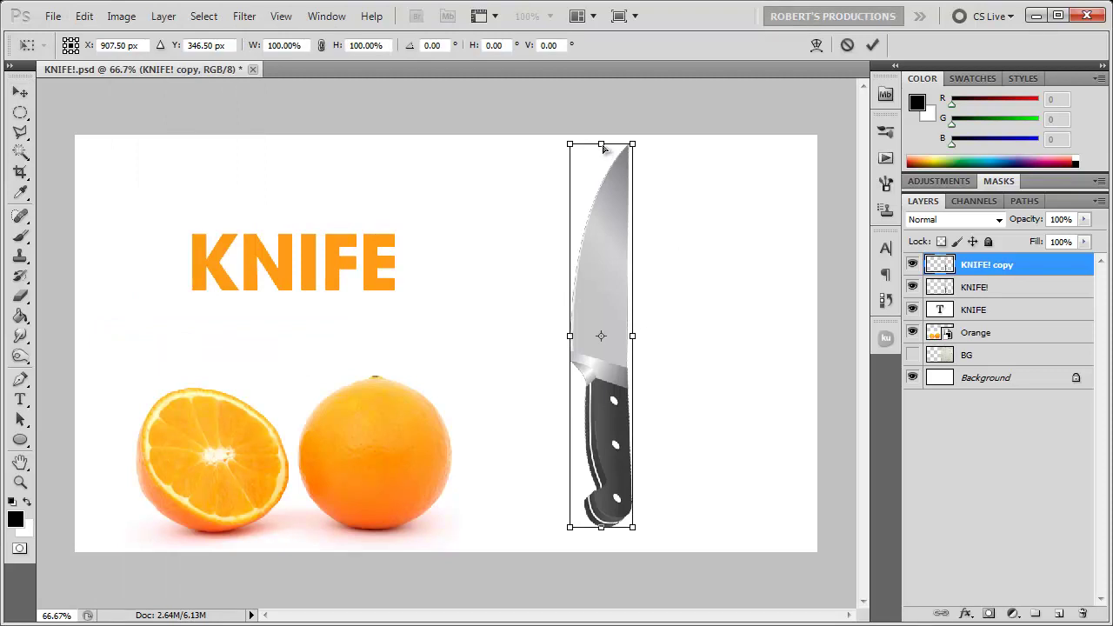
drag(603, 148, 773, 492)
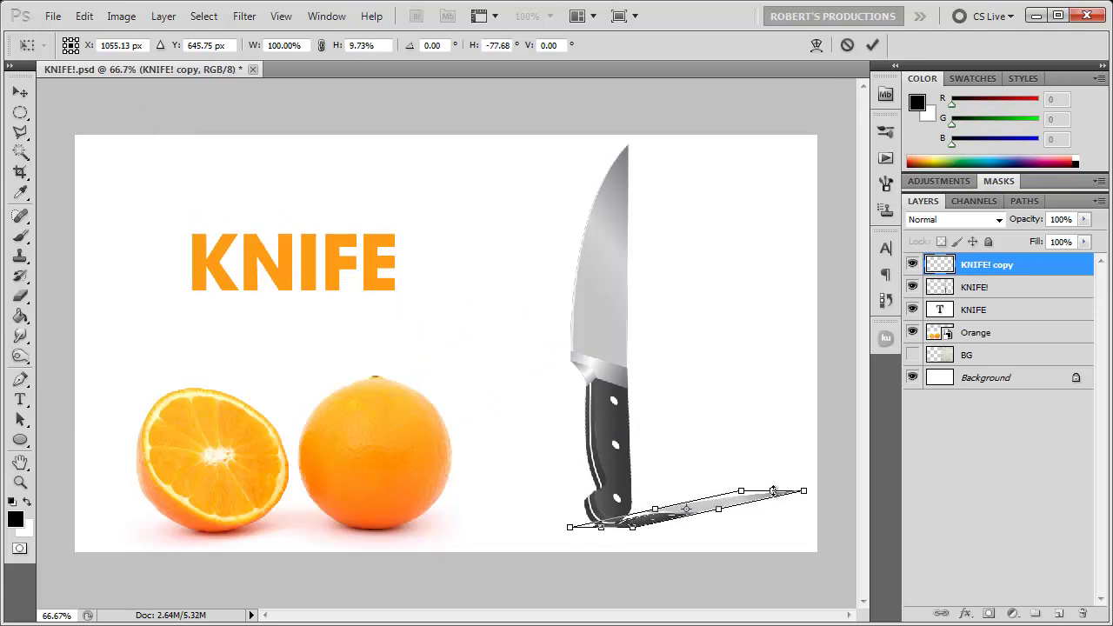
key(Return)
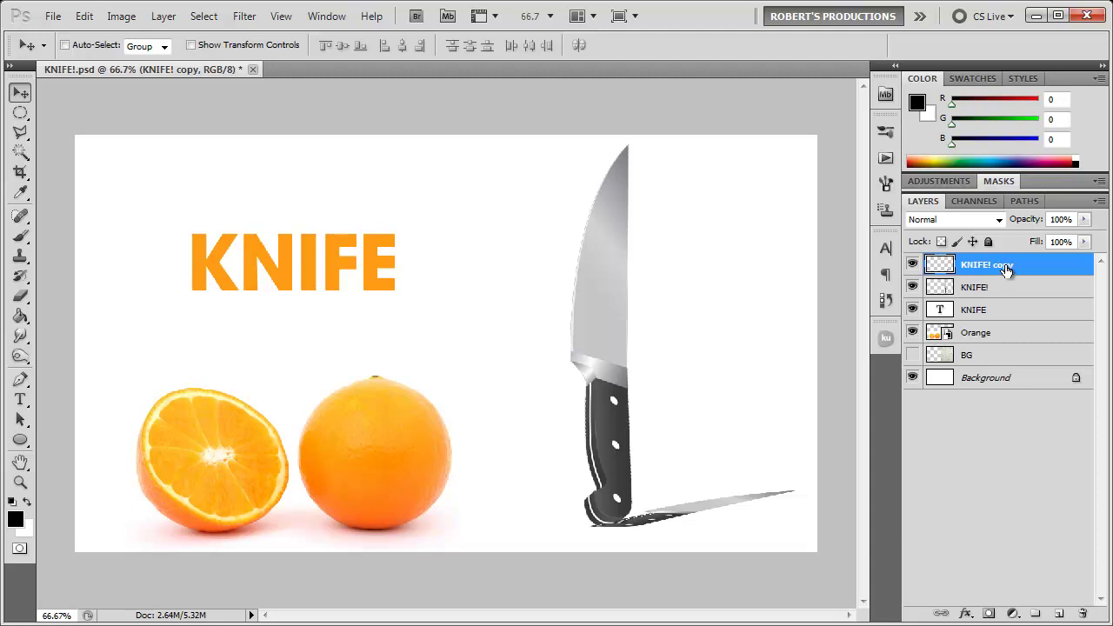
Move the knife copy below KNIFE! and rename it 'KNIFE! Shadow'
drag(1013, 270, 1013, 293)
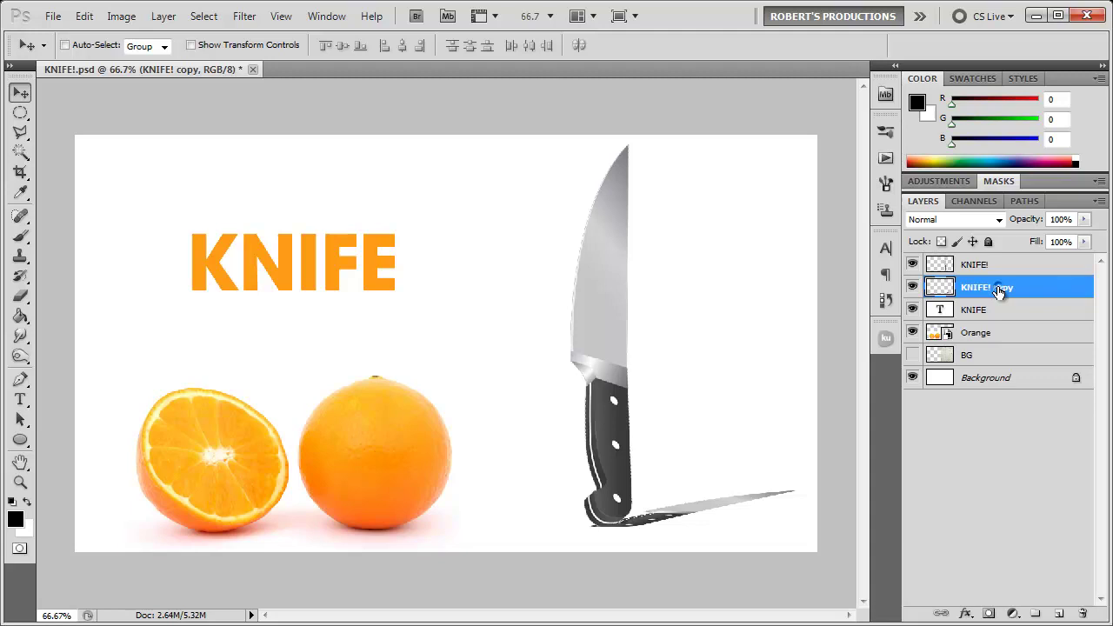
double_click(998, 292)
double_click(1000, 289)
text(Shadow)
key(Return)
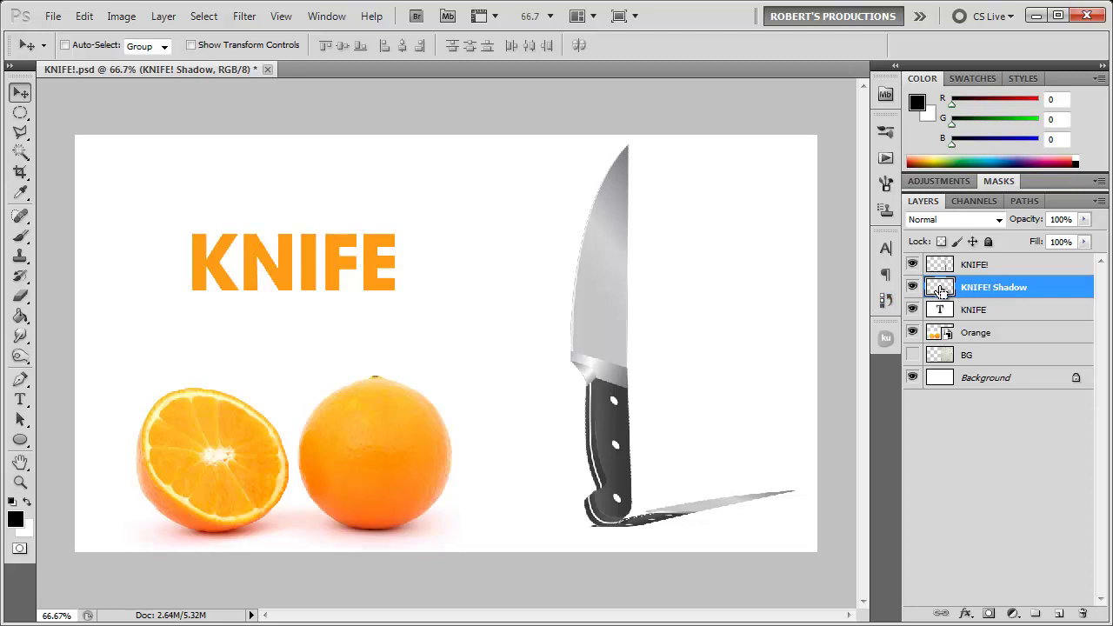
Load the shadow layer's pixels as a selection and fill it with solid black
ctrl+click(940, 290)
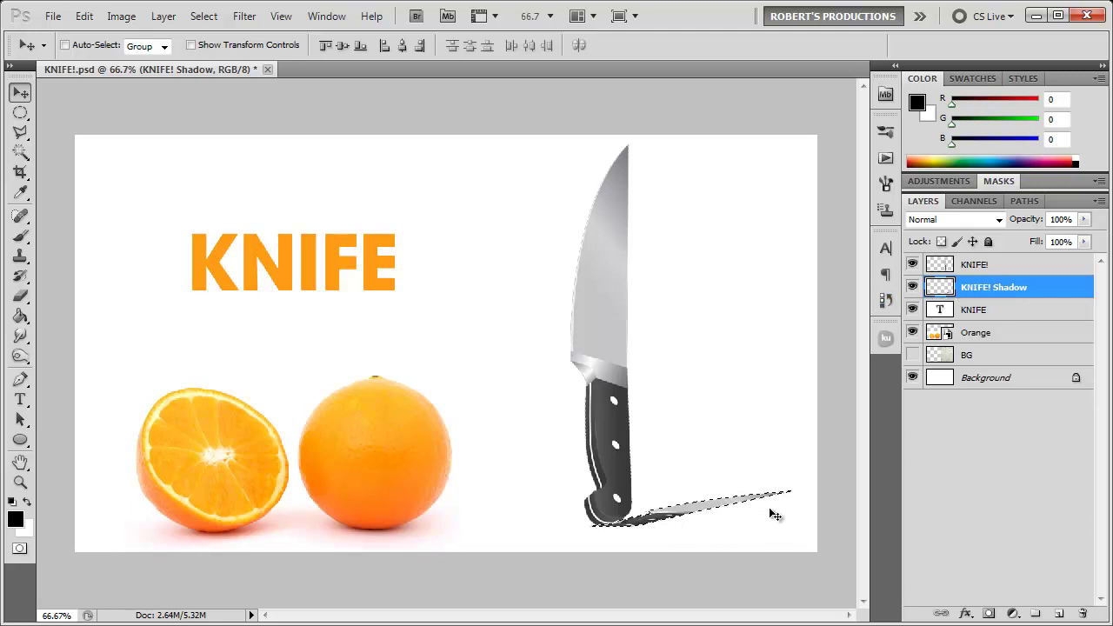
click(83, 15)
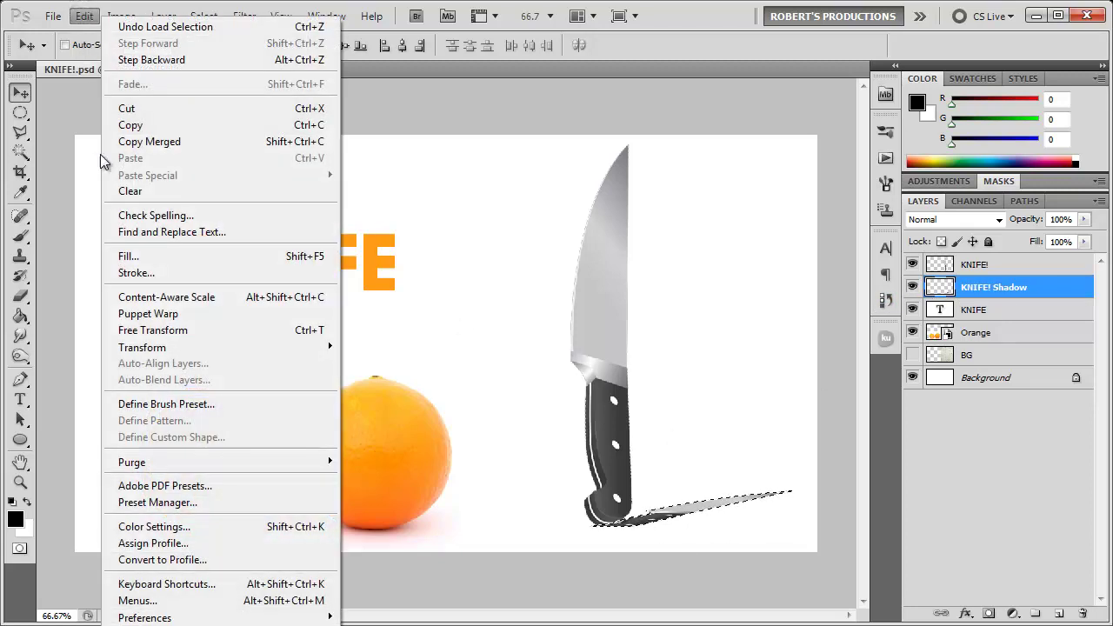
click(124, 256)
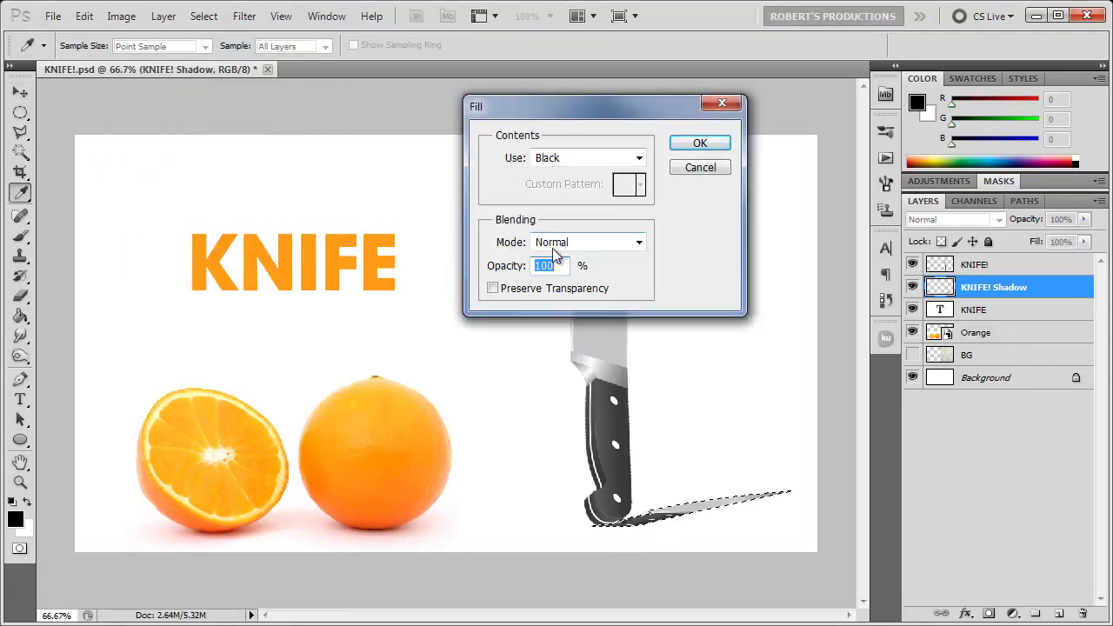
click(695, 143)
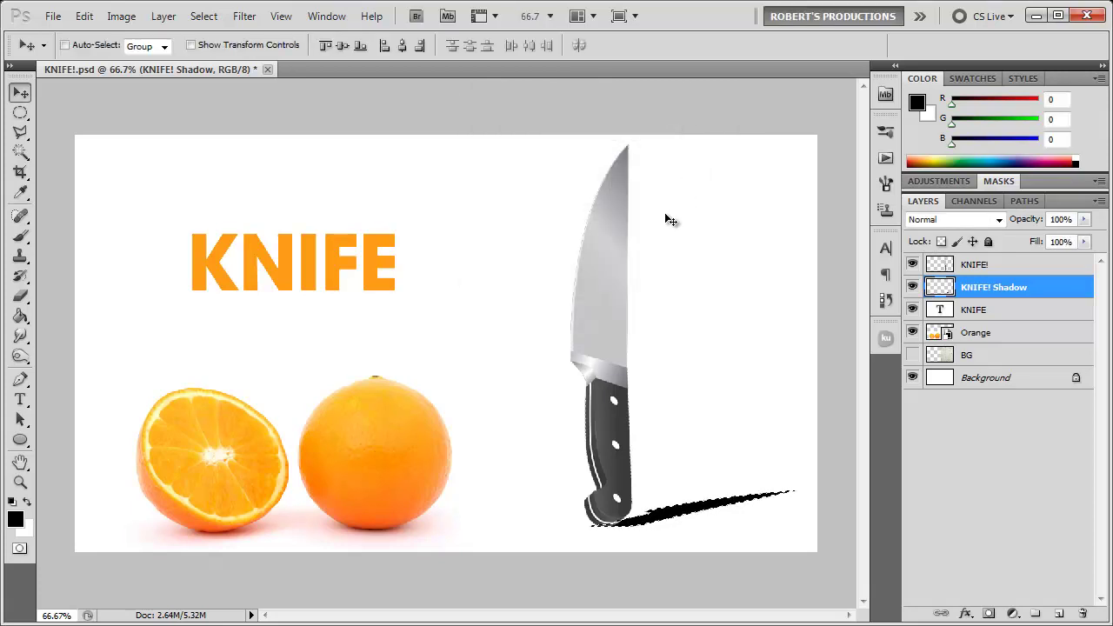
click(203, 16)
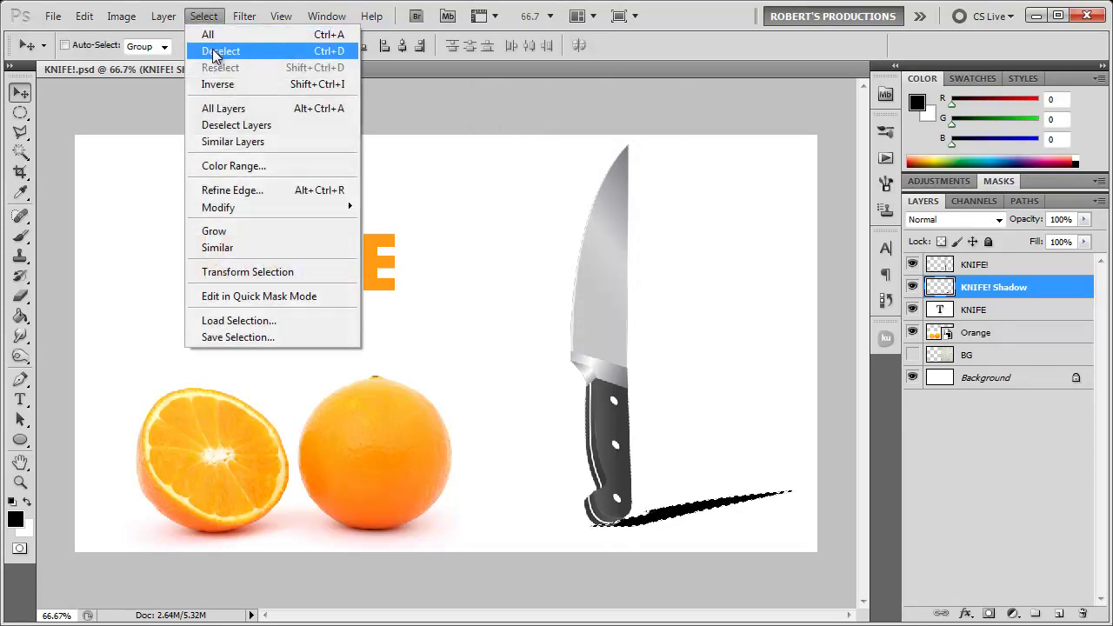
Deselect and add a layer mask to the KNIFE! Shadow layer
click(339, 54)
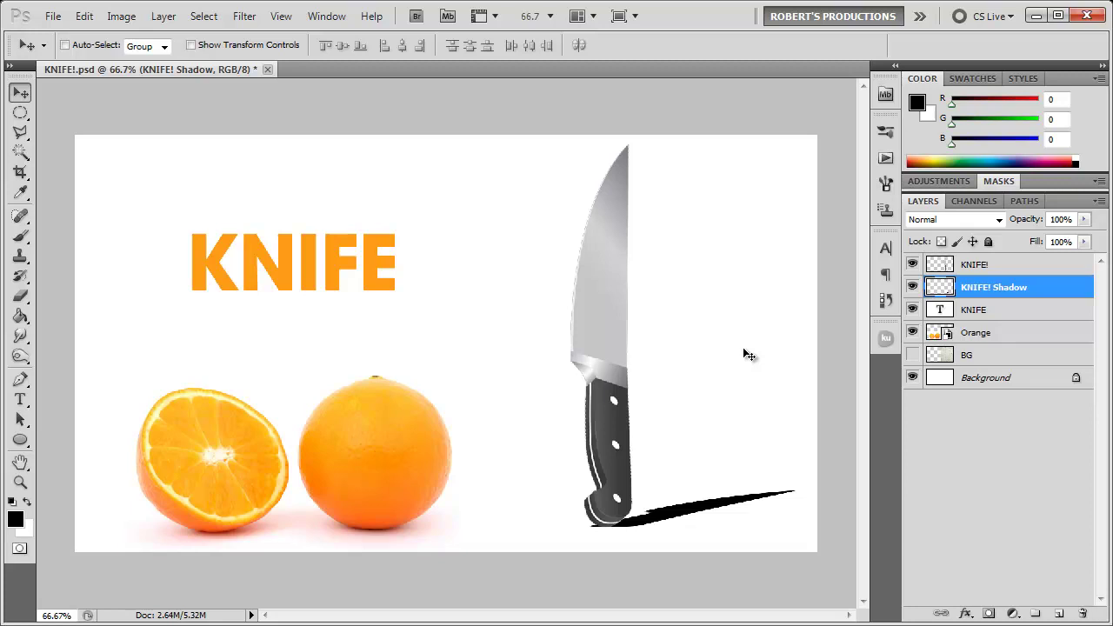
click(987, 615)
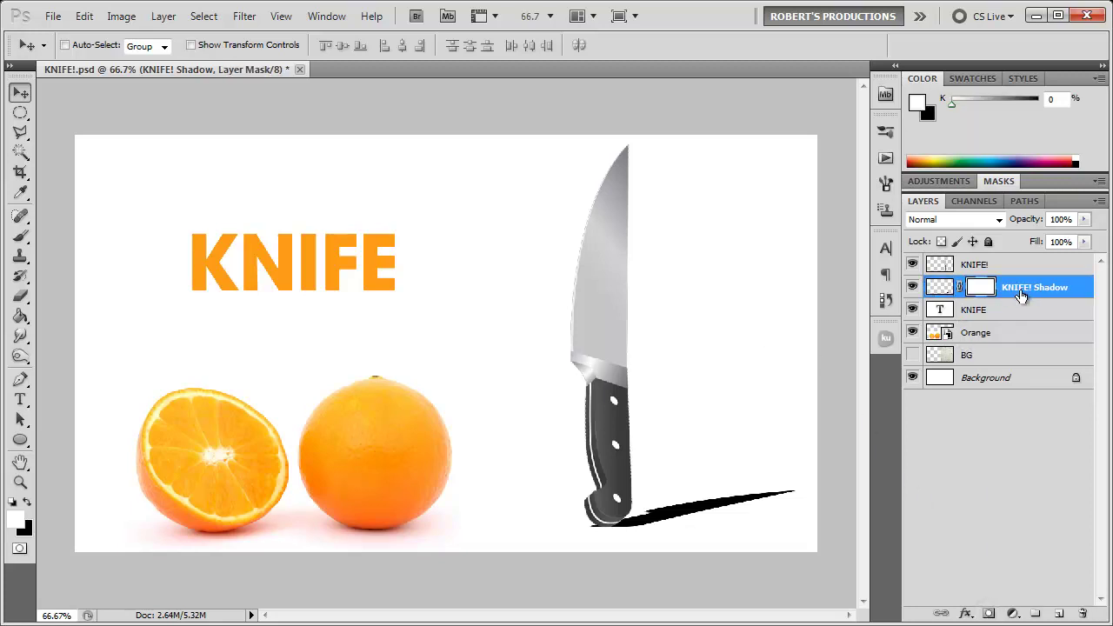
click(20, 316)
click(65, 316)
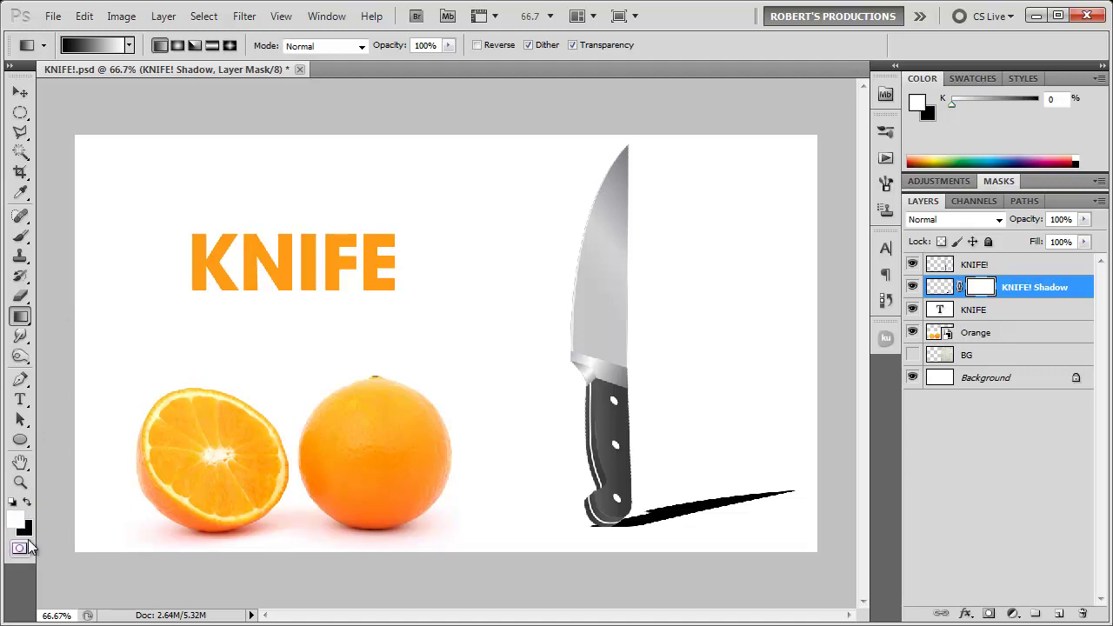
Draw a white-to-black gradient on the mask so the shadow fades toward its right tip
click(129, 45)
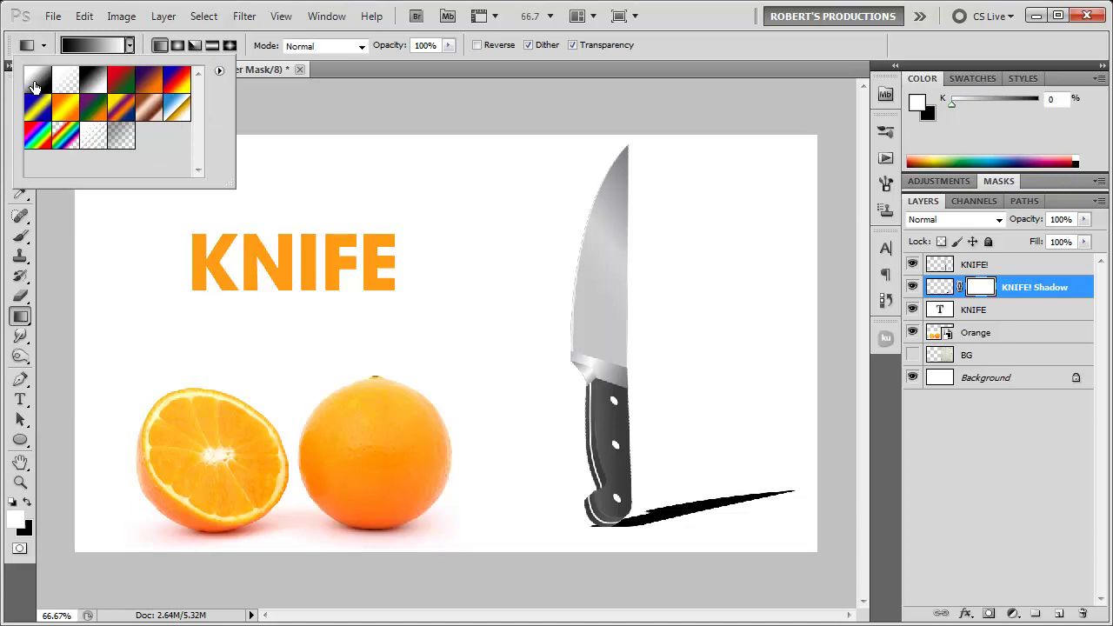
click(35, 87)
click(435, 65)
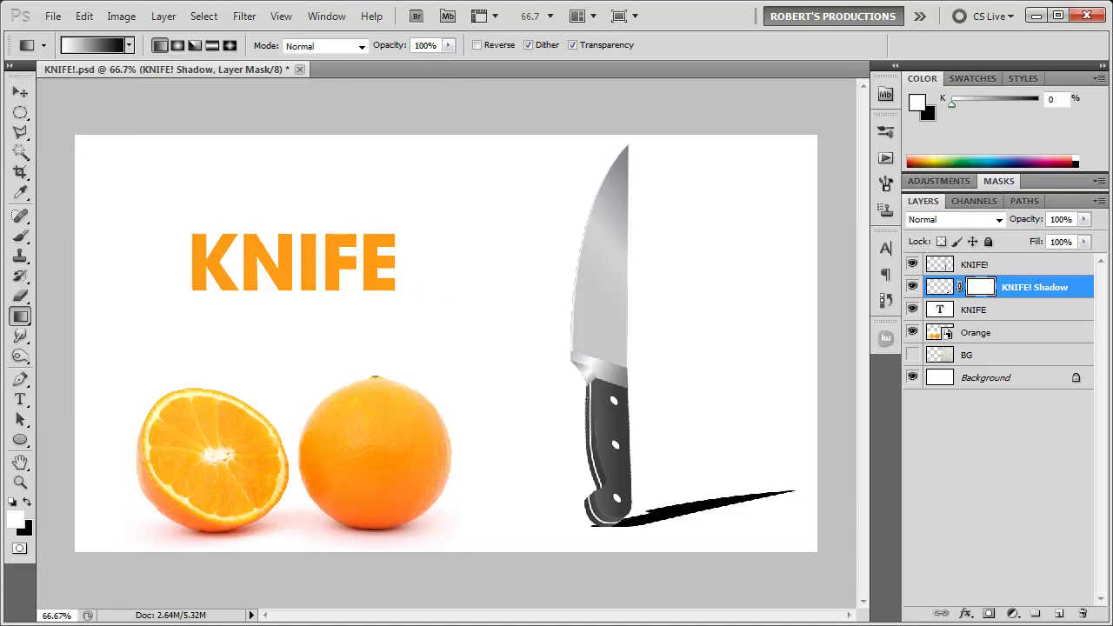
drag(591, 534, 732, 498)
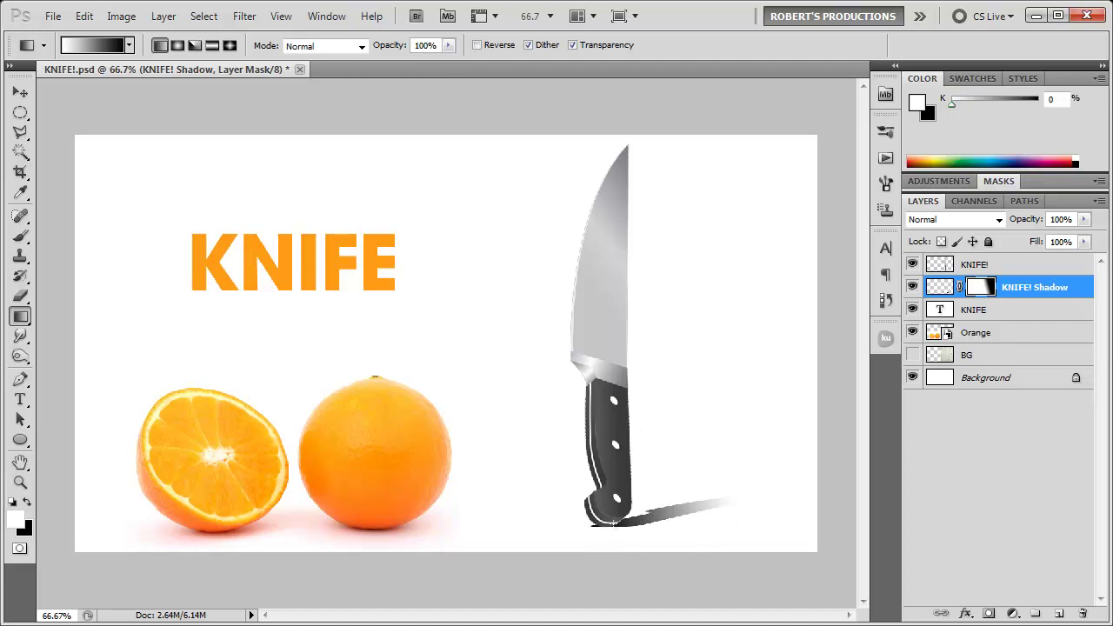
drag(626, 522, 712, 526)
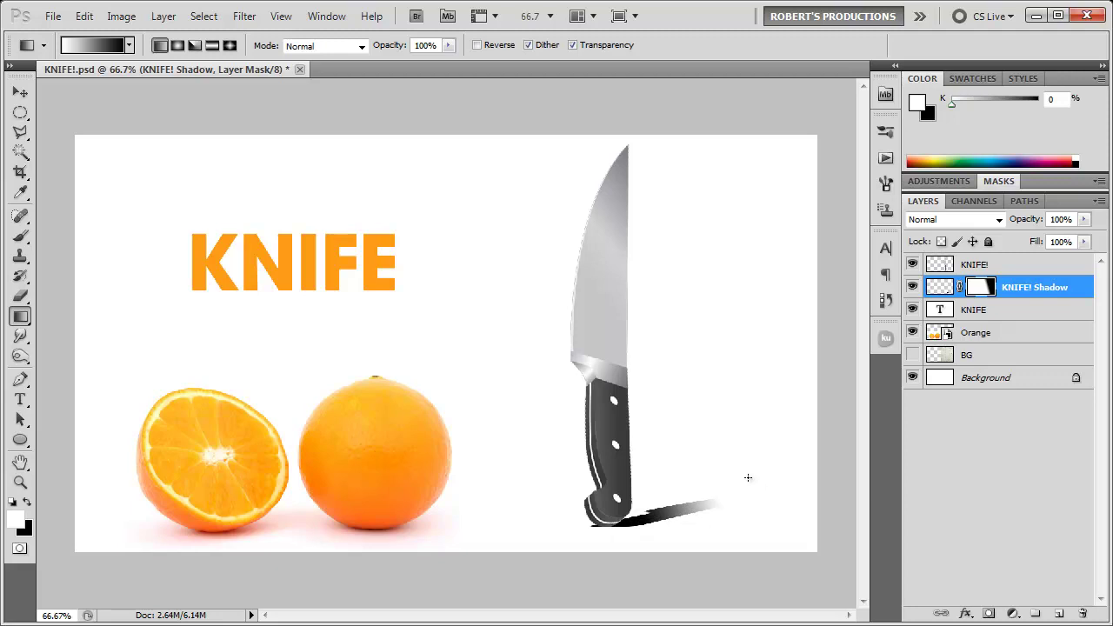
key(v)
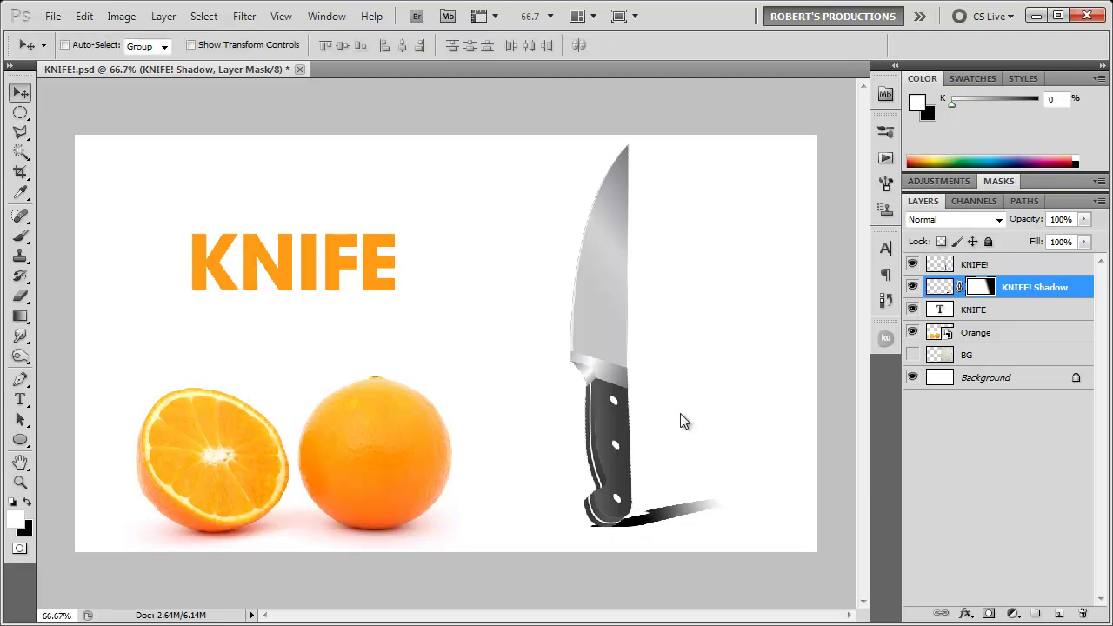
Target the shadow pixels and preview a 1.5-pixel Gaussian Blur on KNIFE! Shadow
click(942, 288)
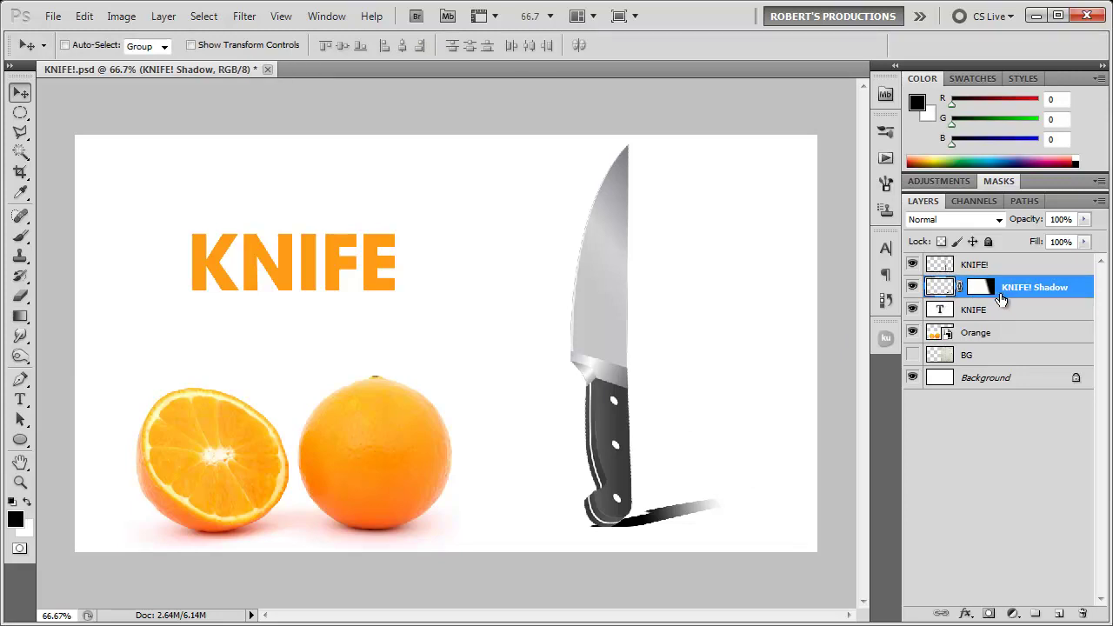
click(244, 15)
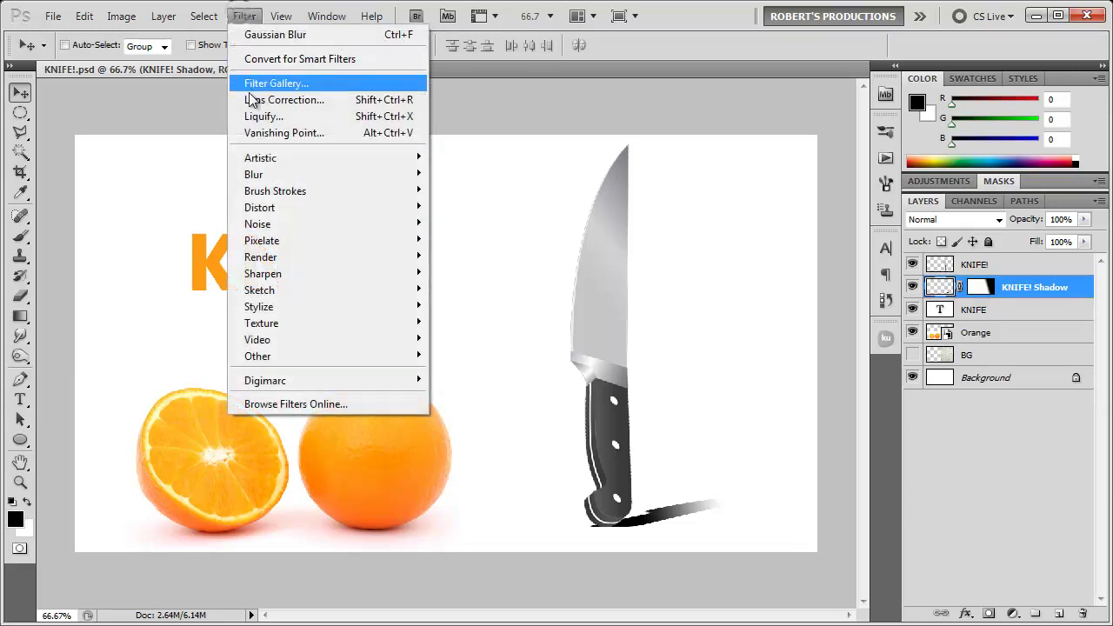
mouse_move(263, 174)
click(178, 240)
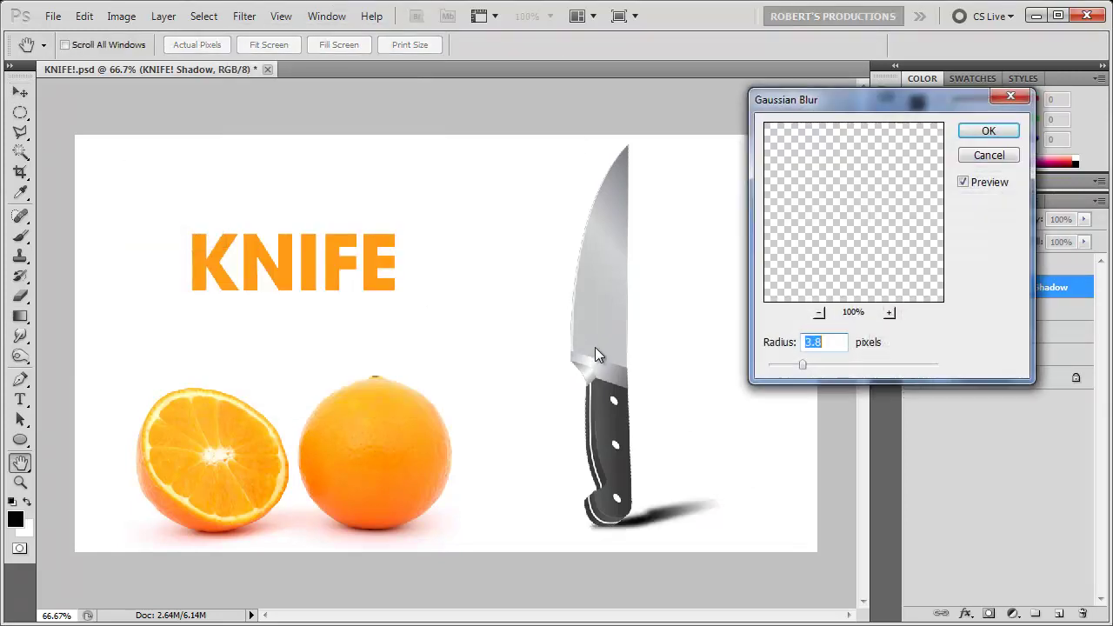
mouse_move(801, 368)
mouse_down()
mouse_move(772, 366)
mouse_move(783, 368)
mouse_up()
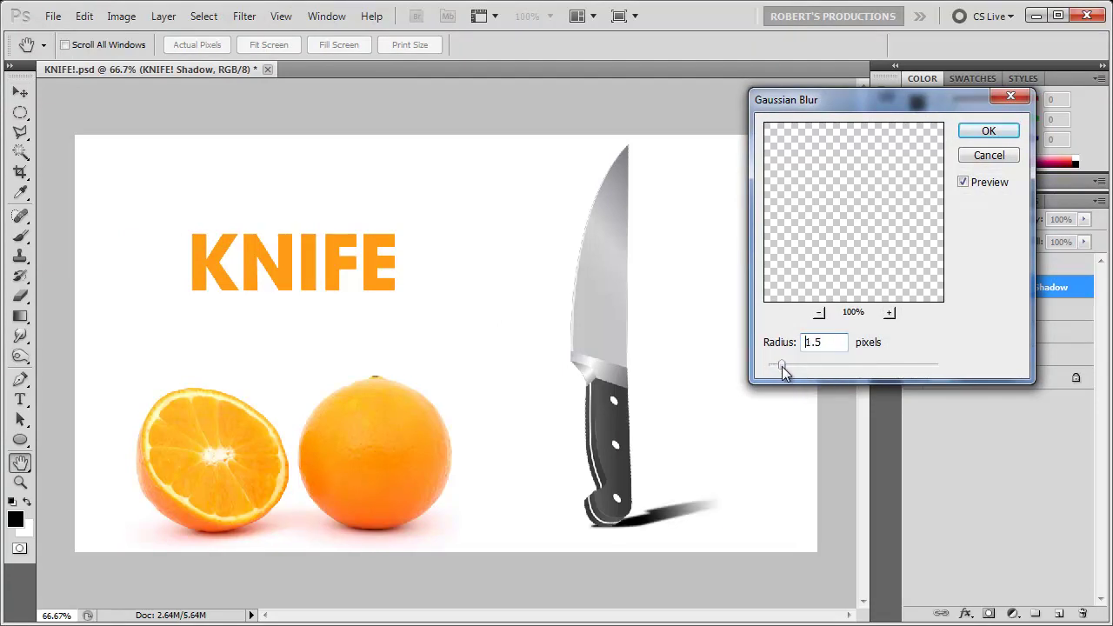
Apply the 1.5 px blur, then select the shadow's far tip with a 20-pixel feather
click(982, 132)
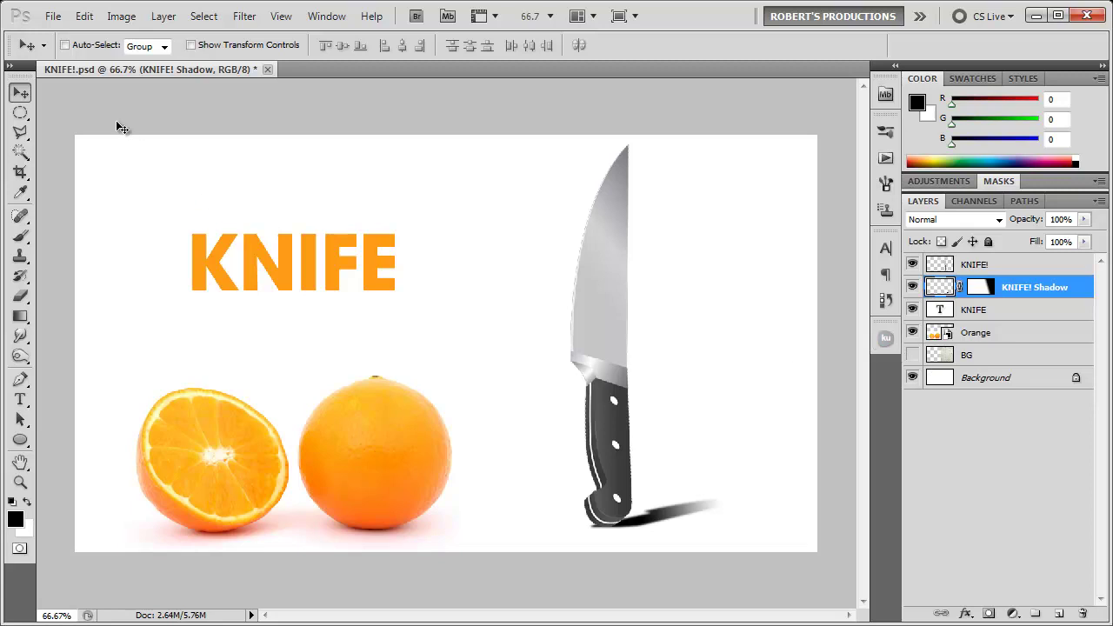
click(20, 113)
drag(20, 113, 87, 109)
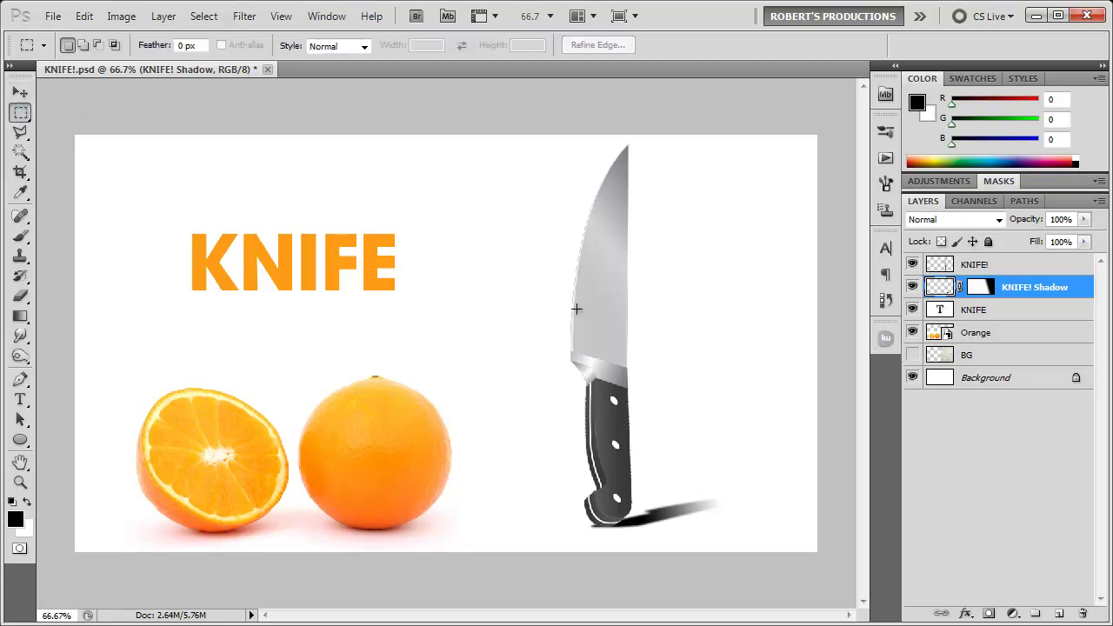
drag(742, 470, 668, 532)
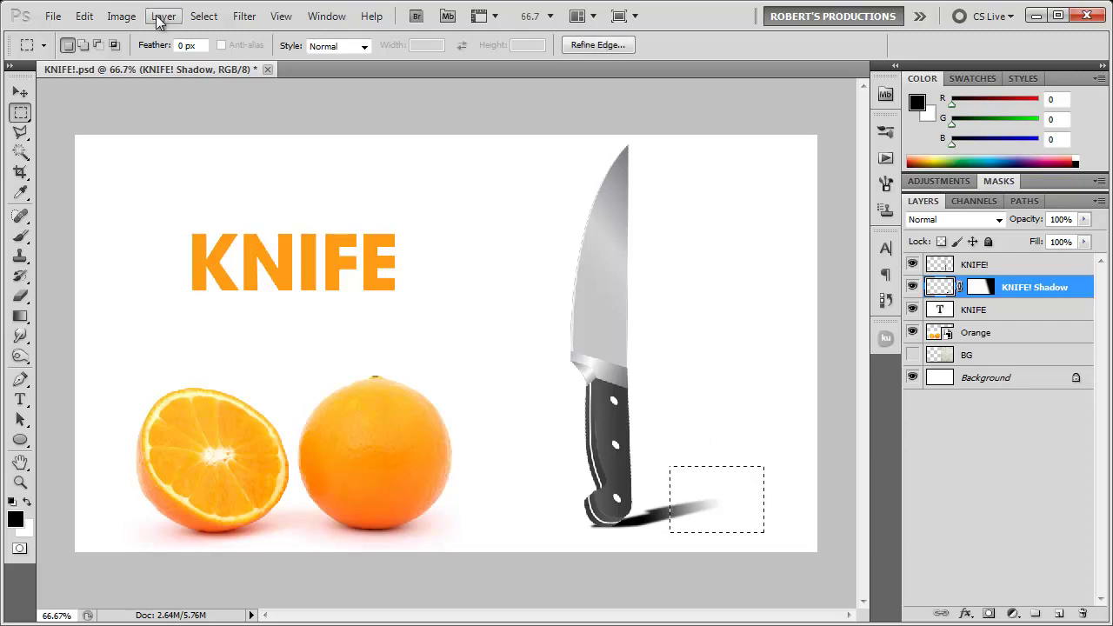
click(203, 16)
mouse_move(217, 207)
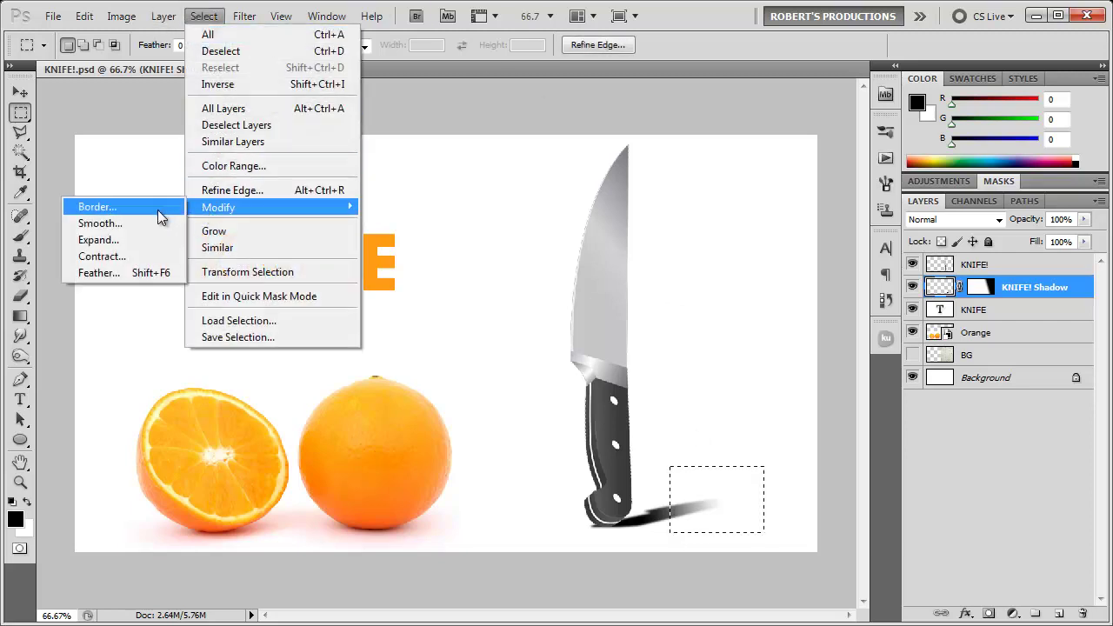
click(141, 270)
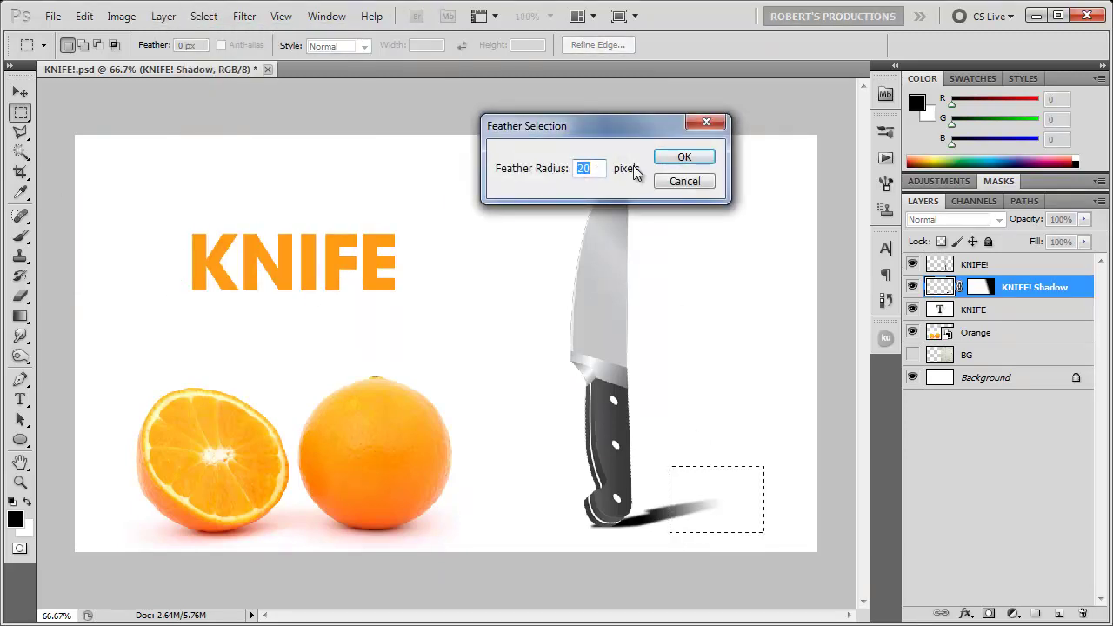
click(677, 156)
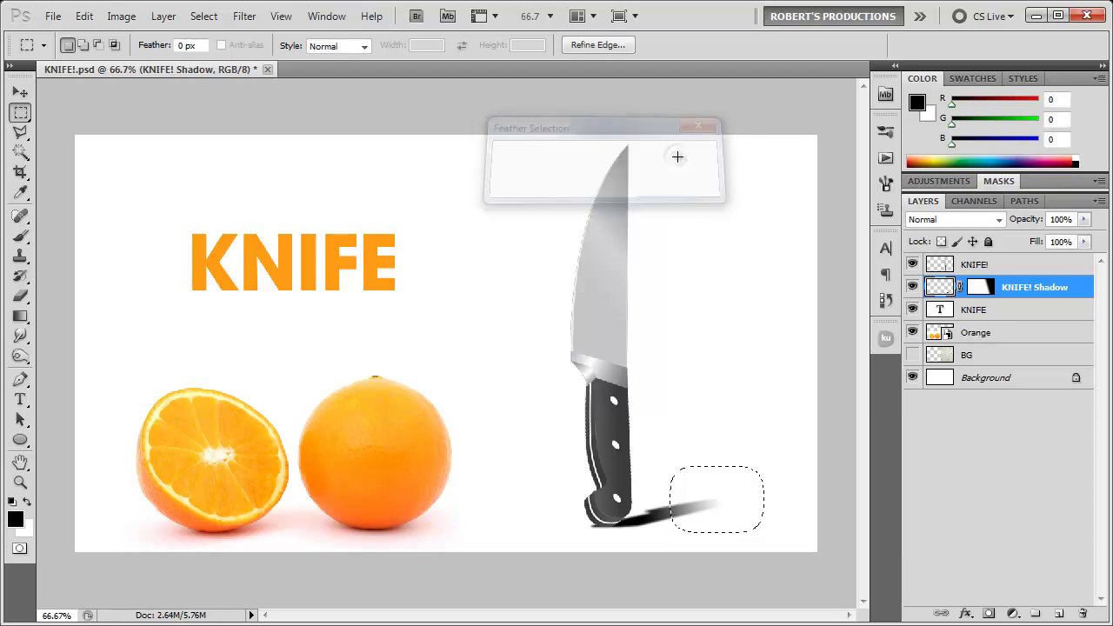
Preview a Gaussian Blur of about 3.5 pixels on the feathered shadow tip
click(244, 16)
mouse_move(254, 179)
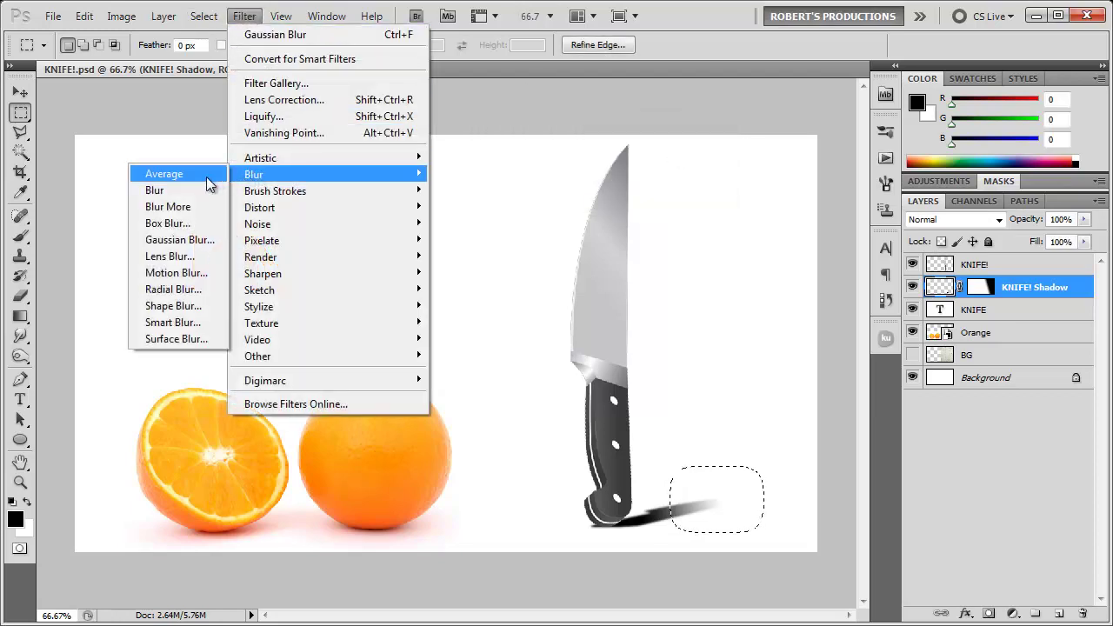
click(172, 237)
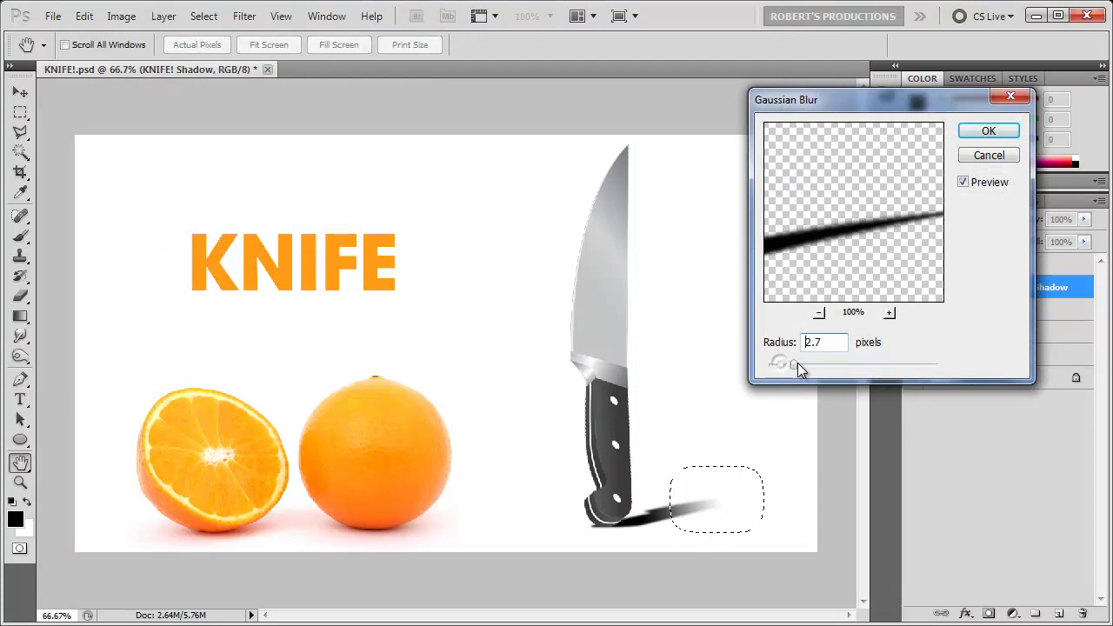
drag(797, 363, 801, 364)
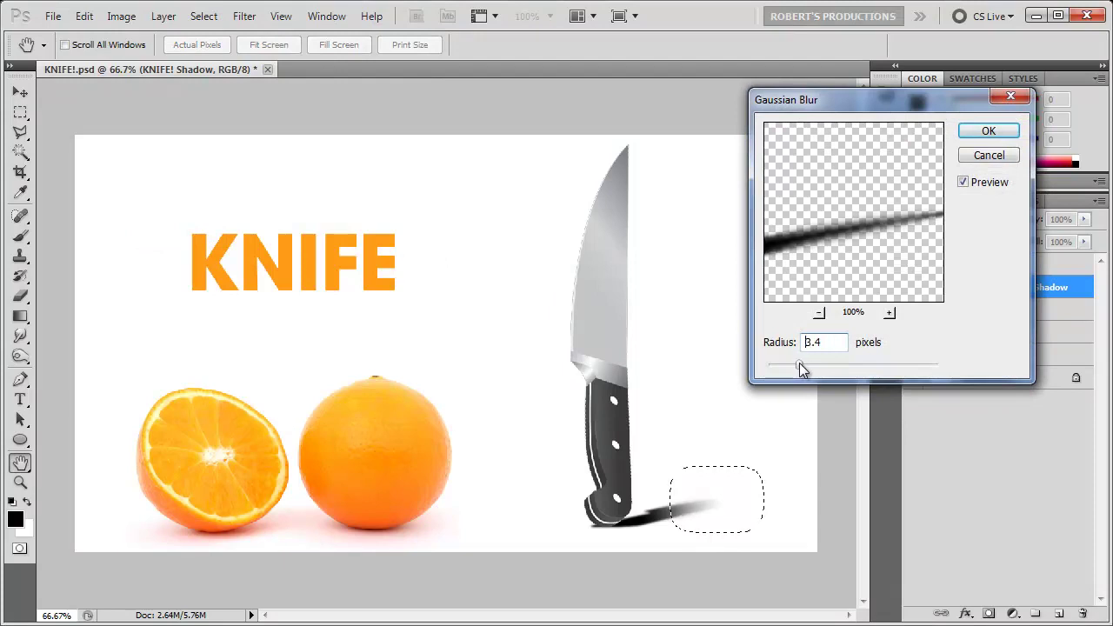
Apply the tip blur, deselect, set the shadow to 50% opacity and show the concrete BG
click(993, 131)
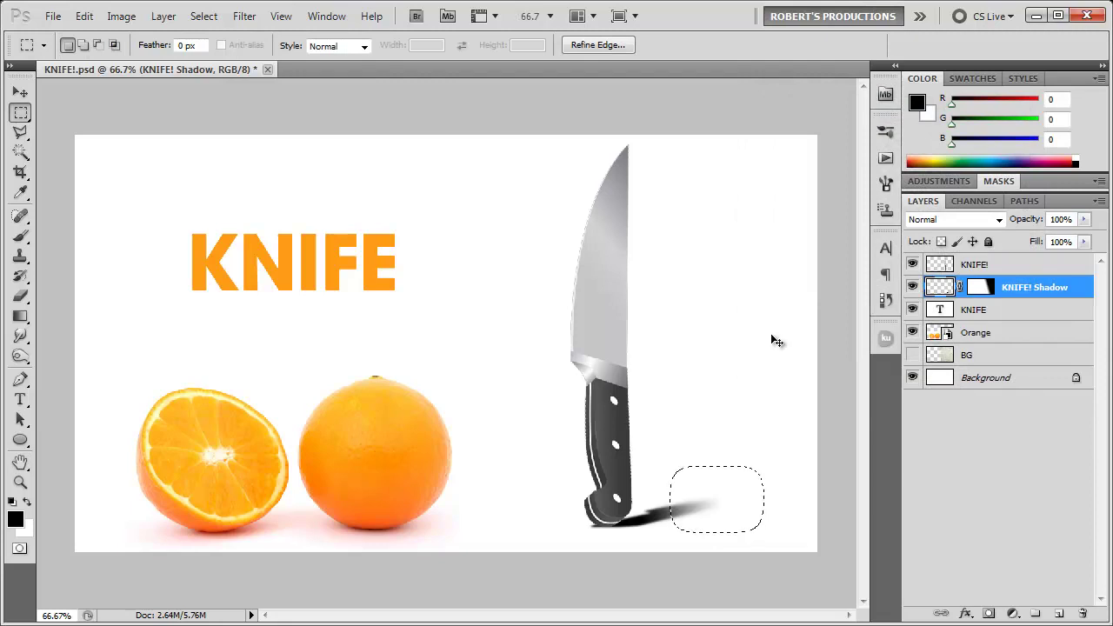
key(ctrl+d)
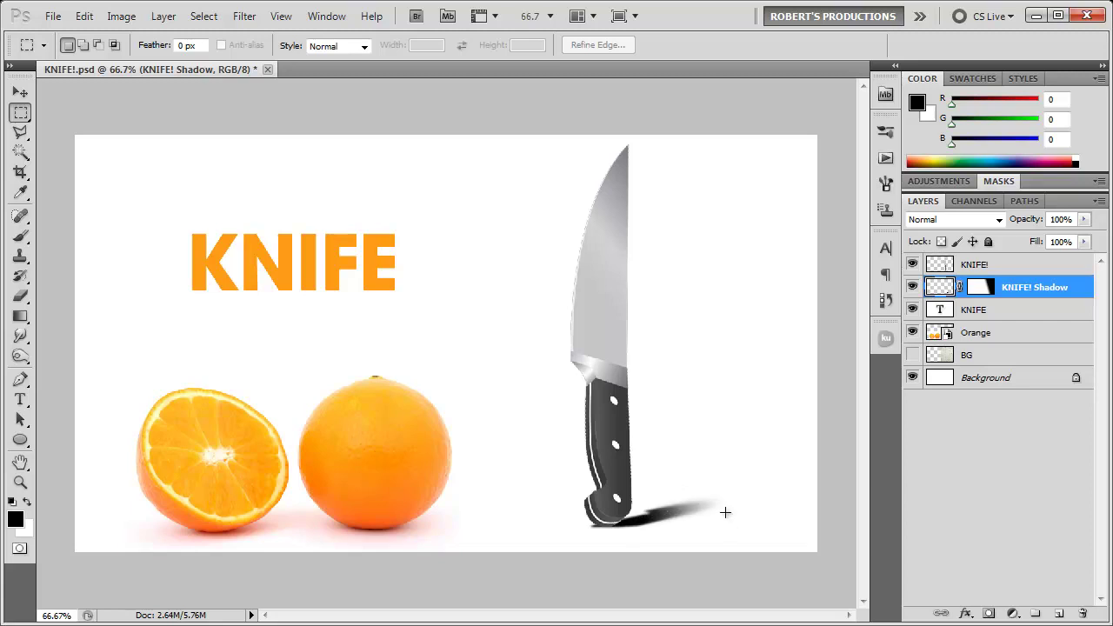
drag(1033, 221, 983, 235)
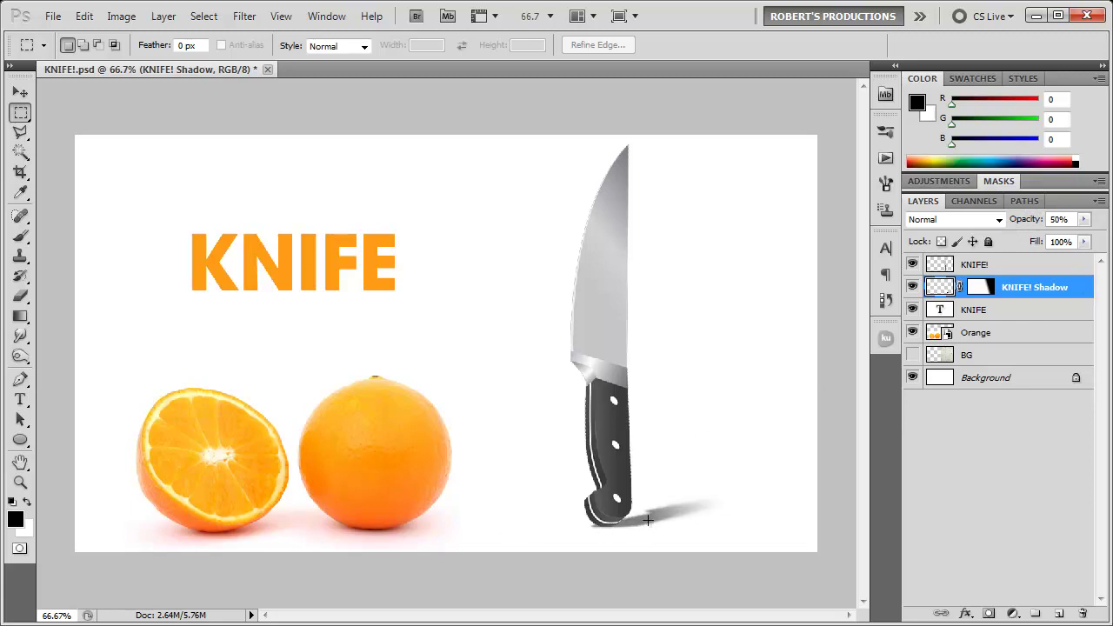
click(912, 355)
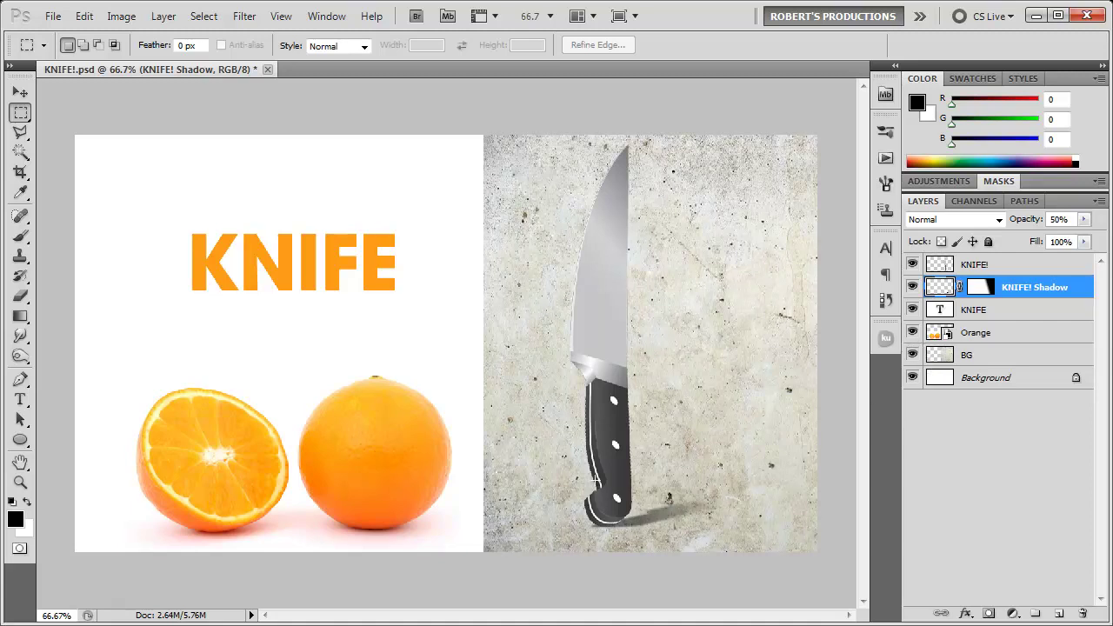
Hide the concrete BG and draw a flat elliptical selection just below the KNIFE text
click(912, 356)
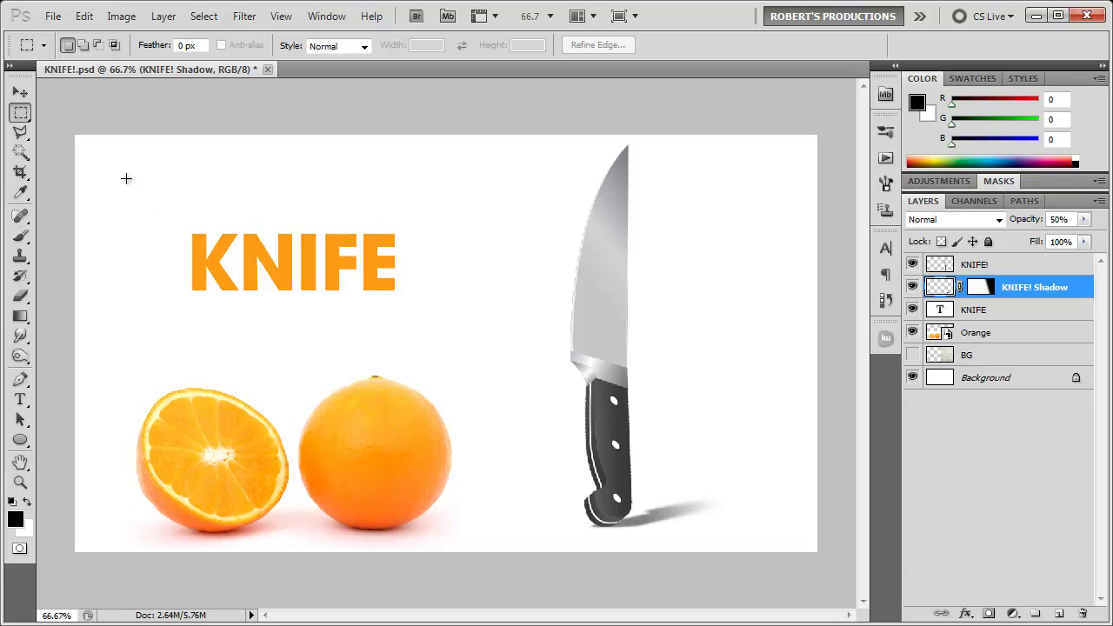
key(v)
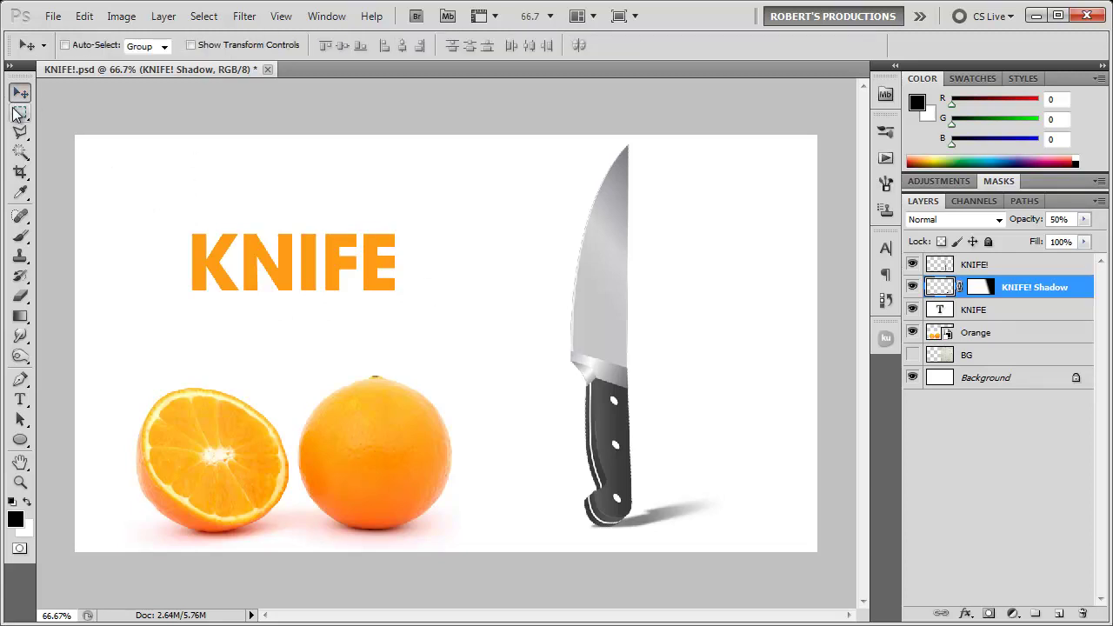
drag(20, 113, 70, 130)
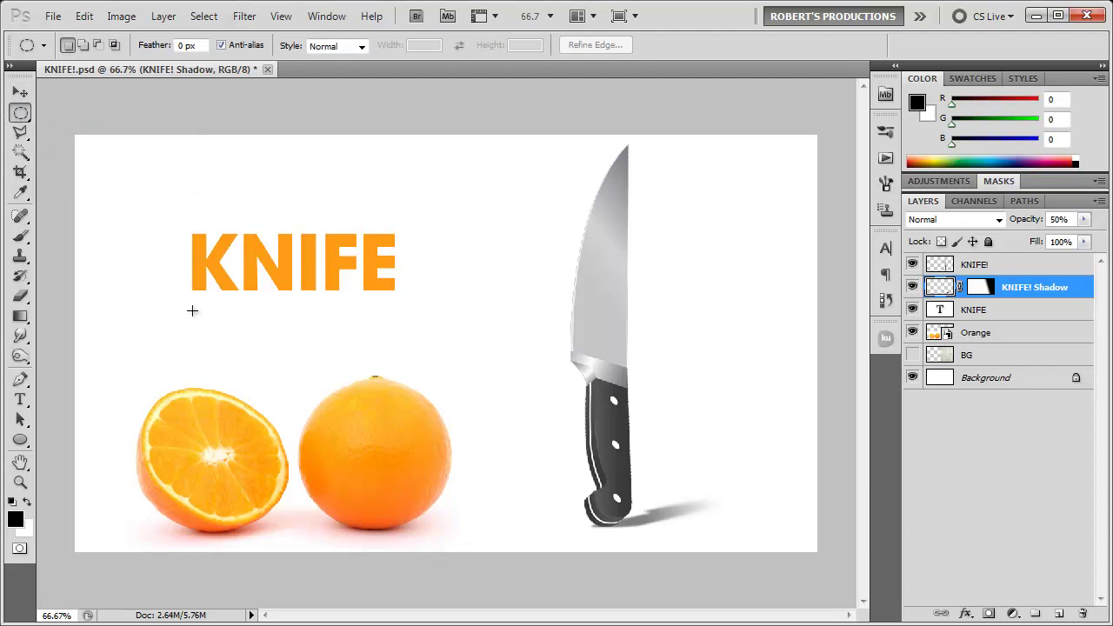
drag(348, 321, 394, 320)
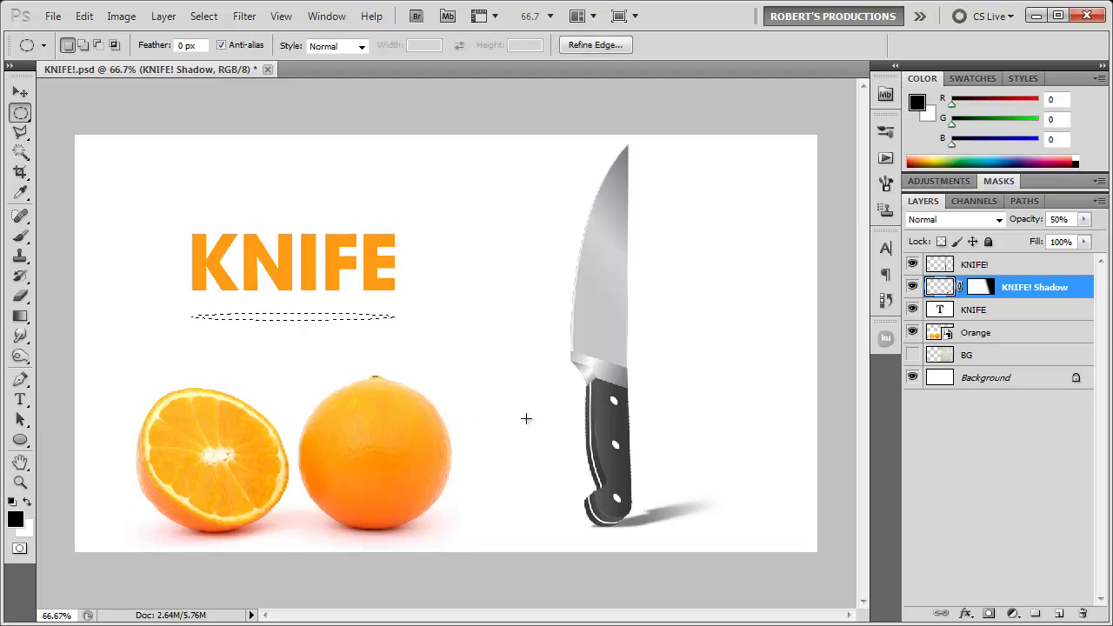
On a new Layer 1, fill the oval selection with black and deselect
click(1062, 613)
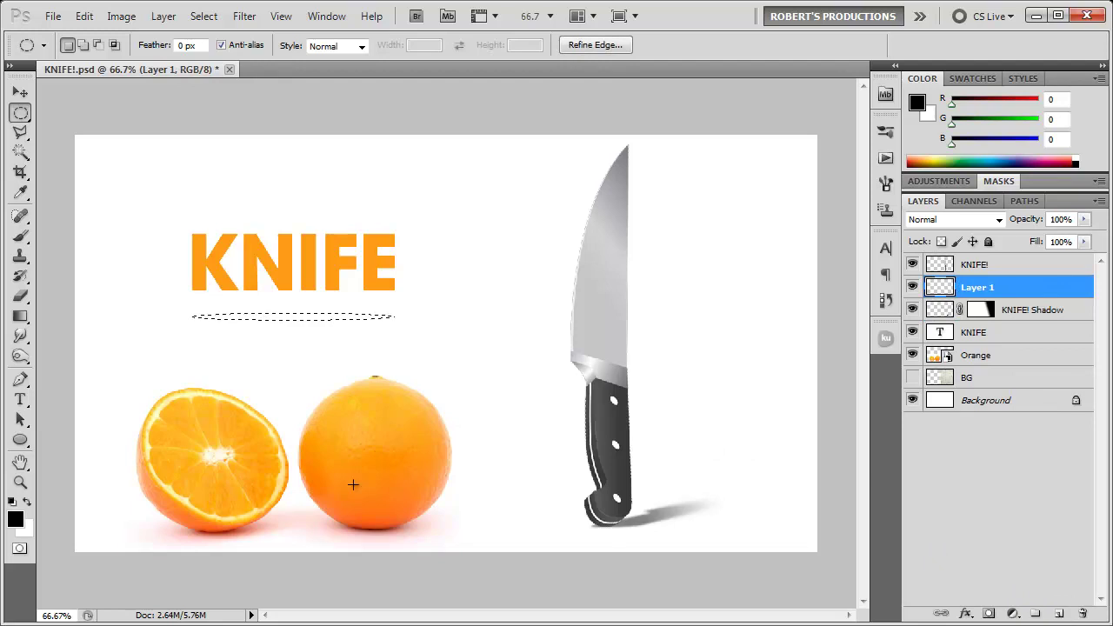
click(21, 318)
right_click(21, 319)
click(87, 333)
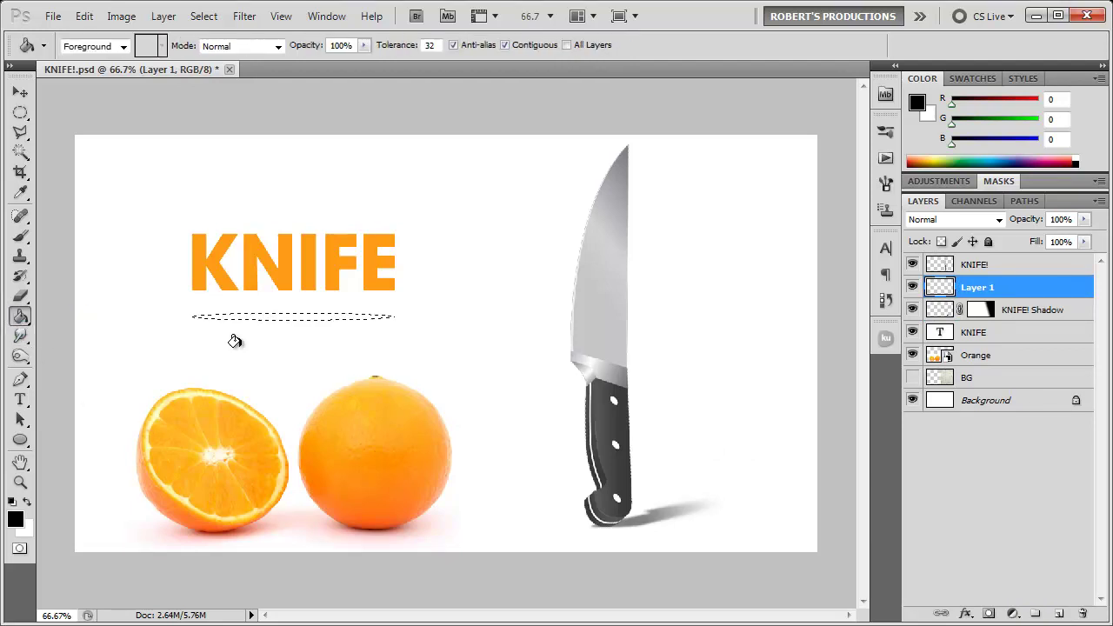
click(250, 313)
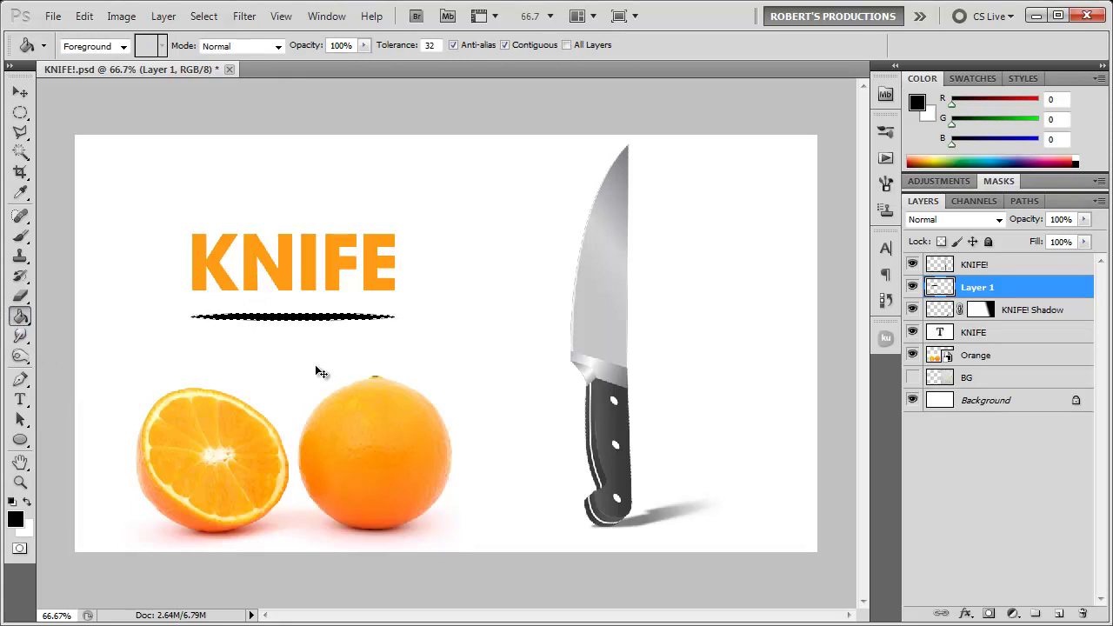
key(ctrl+d)
Gaussian-blur the black oval by 3.5 px and fade Layer 1 to 11% opacity
click(20, 91)
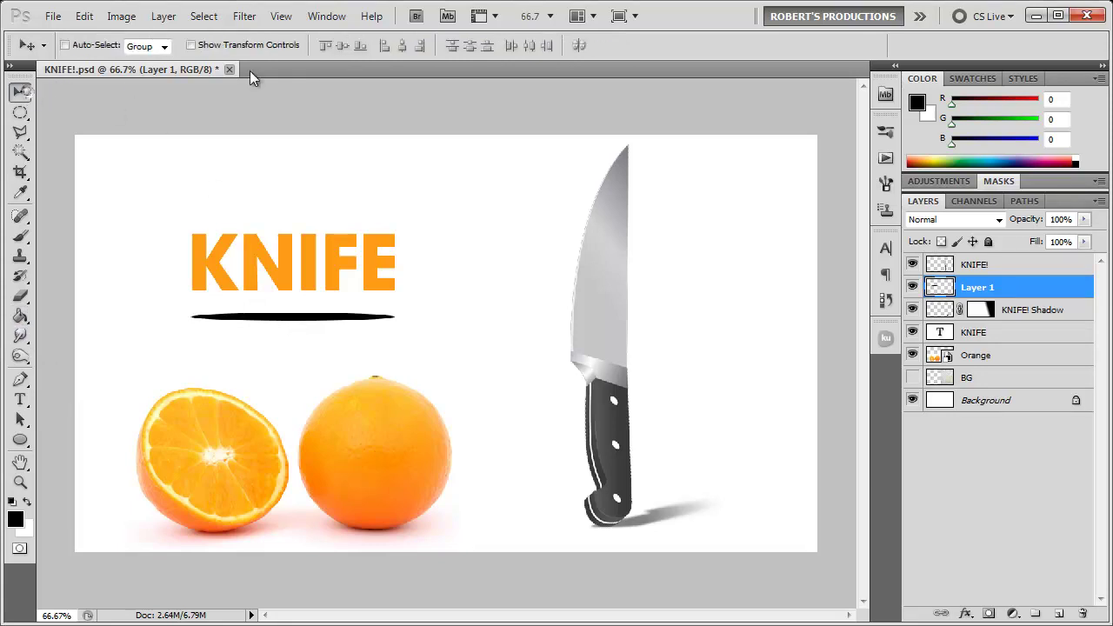
click(244, 15)
mouse_move(265, 177)
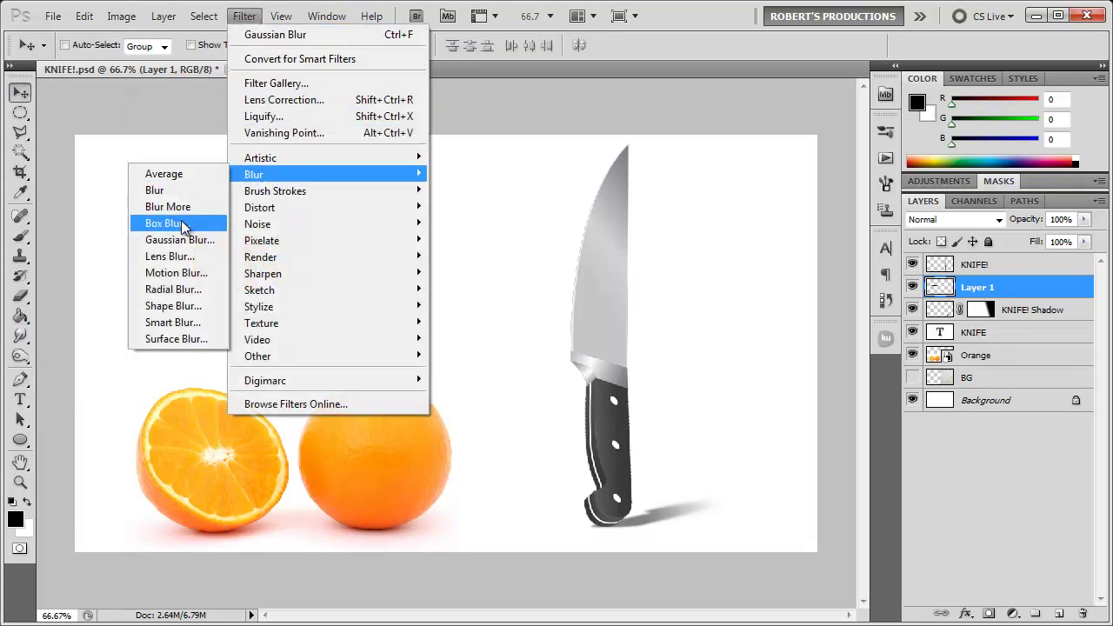
click(174, 235)
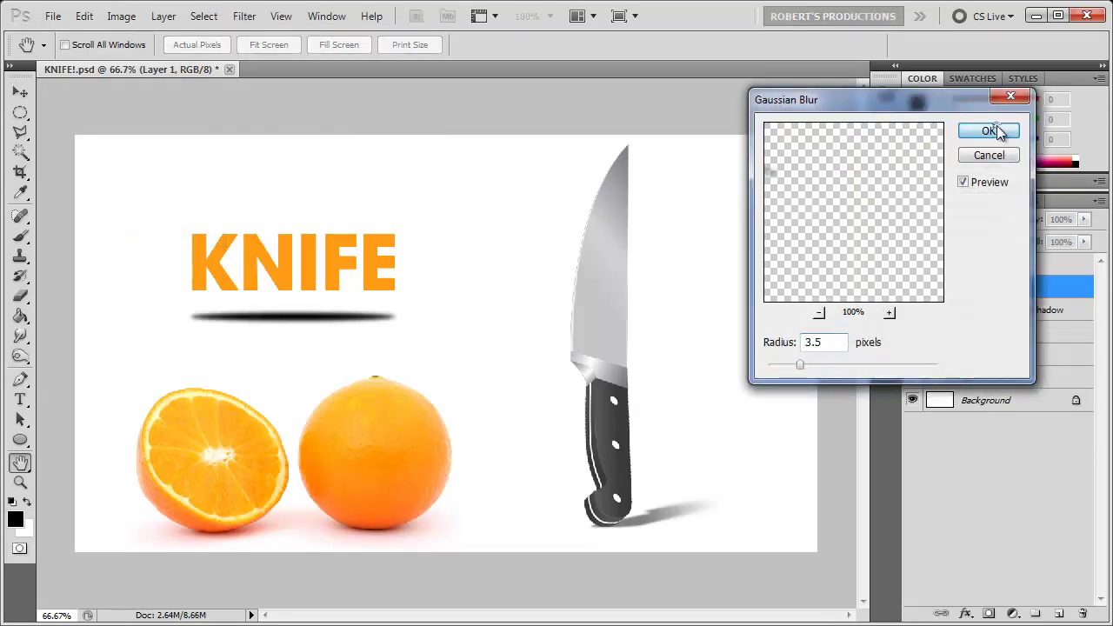
click(989, 130)
drag(1026, 228, 950, 234)
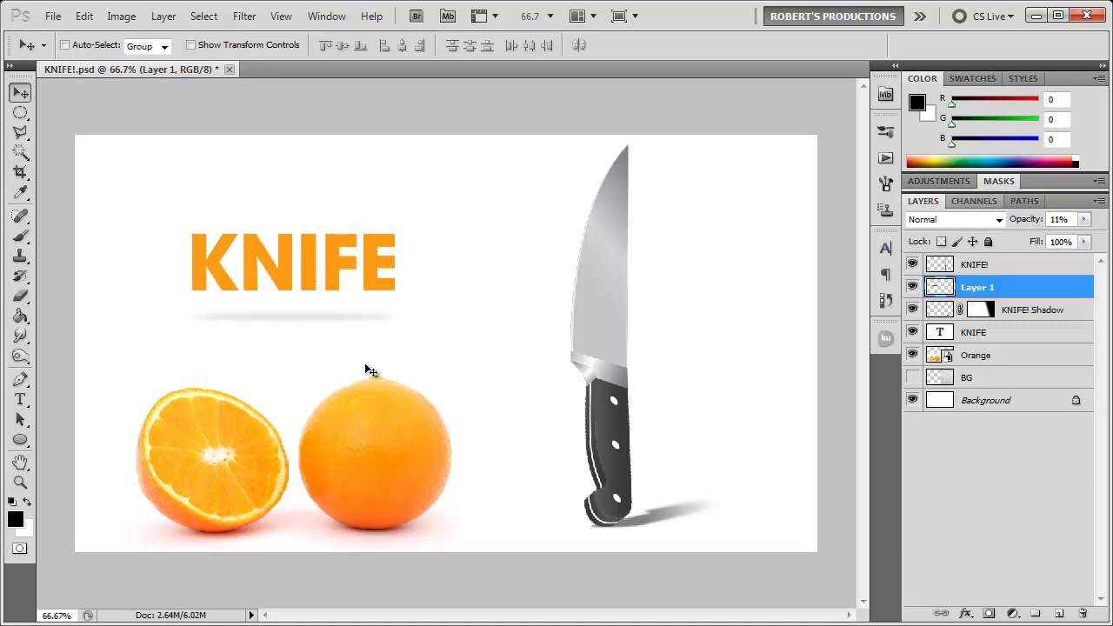